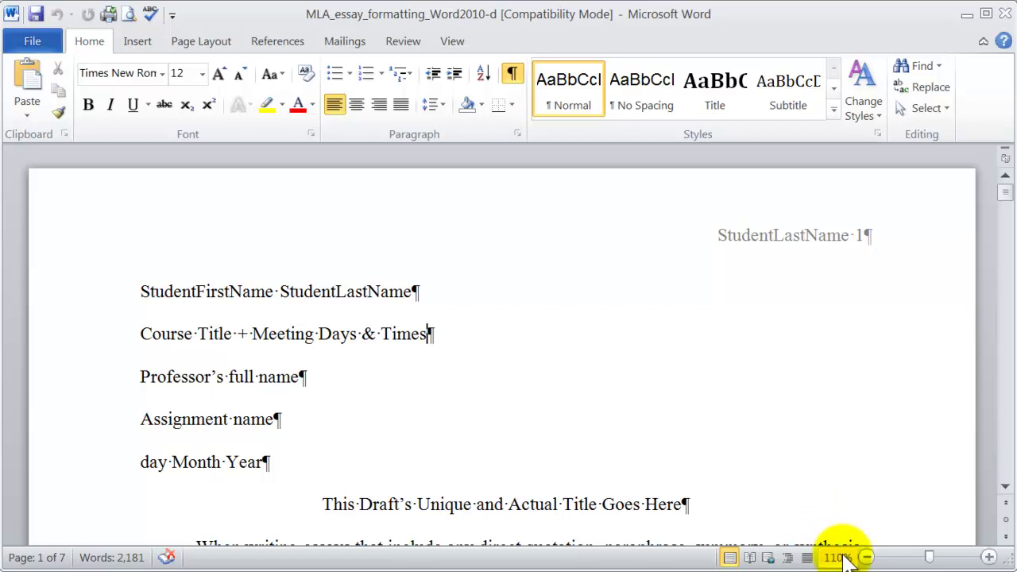
Zoom the document out to 20% to view all pages, and open and leave the header area on page 1.
{"action": "left_click", "coordinate": [867, 557]}
{"action": "left_click", "coordinate": [867, 557]}
{"action": "left_click", "coordinate": [867, 557]}
{"action": "left_click", "coordinate": [867, 558]}
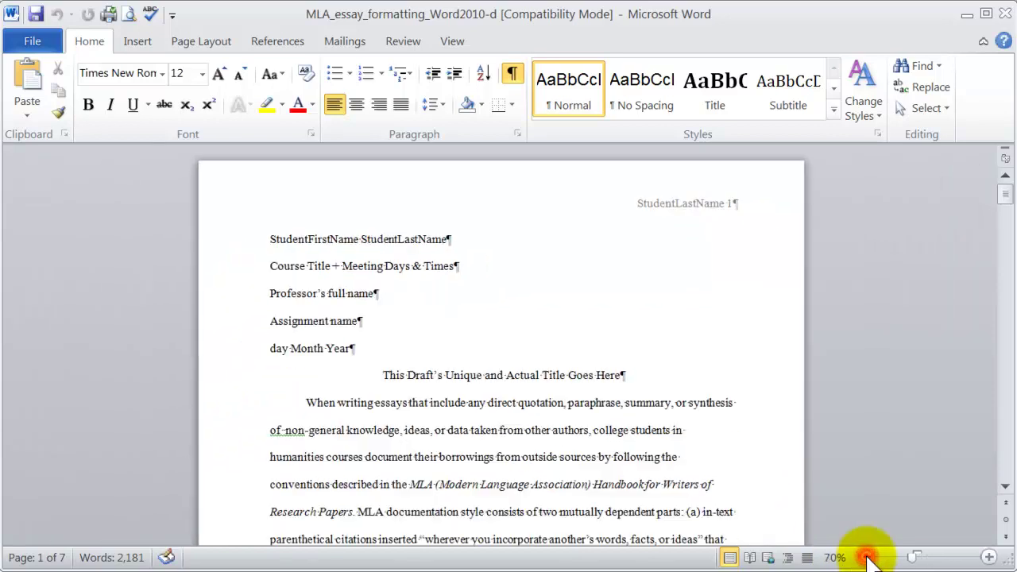
{"action": "left_click", "coordinate": [867, 558]}
{"action": "left_click", "coordinate": [867, 558]}
{"action": "left_click", "coordinate": [867, 558]}
{"action": "left_click", "coordinate": [866, 558]}
{"action": "left_click", "coordinate": [867, 557]}
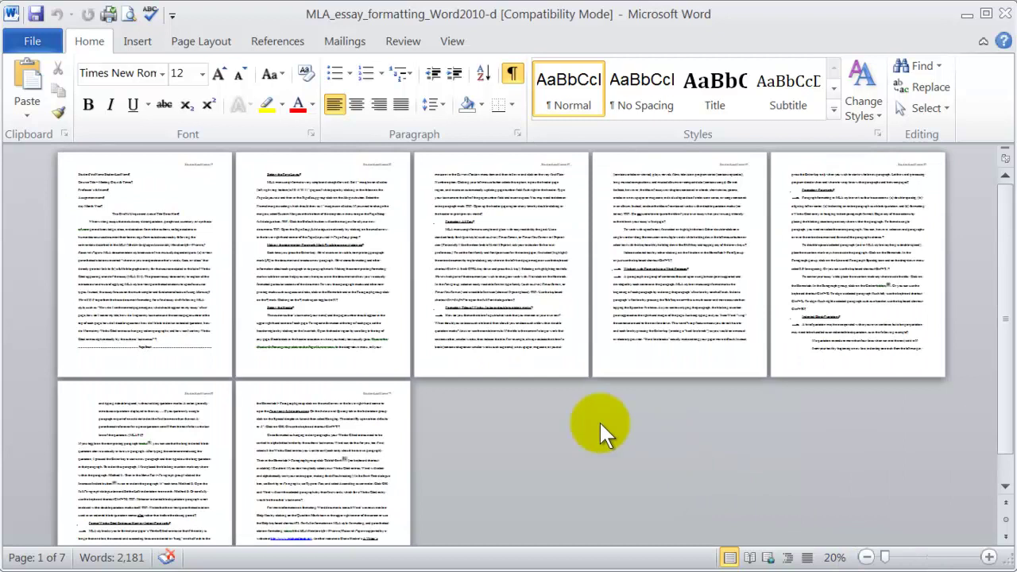
{"action": "double_click", "coordinate": [156, 170]}
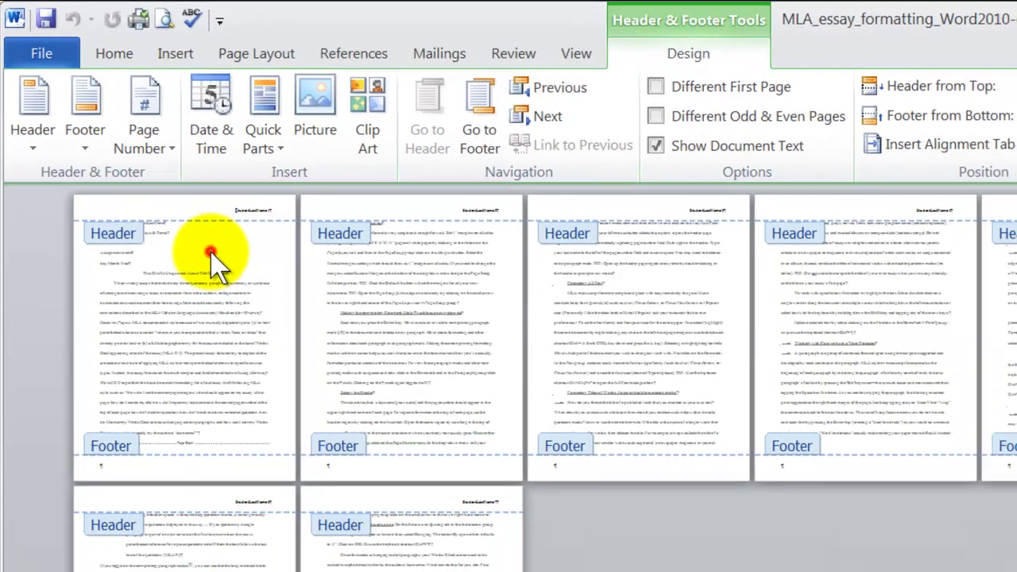
{"action": "double_click", "coordinate": [250, 305]}
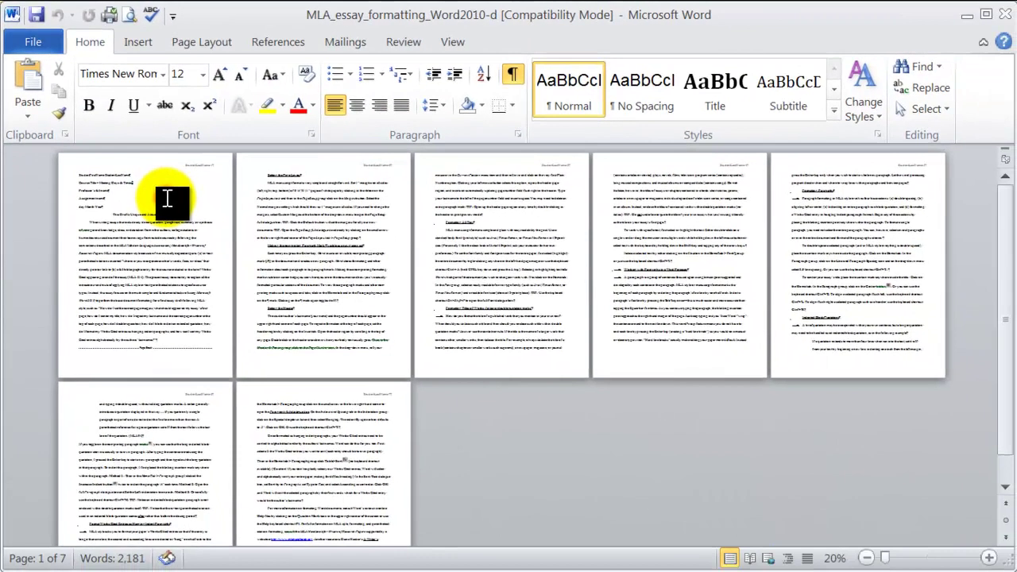
Zoom the document back in to 110%.
{"action": "left_click", "coordinate": [990, 558]}
{"action": "left_click", "coordinate": [989, 558]}
{"action": "left_click", "coordinate": [989, 559]}
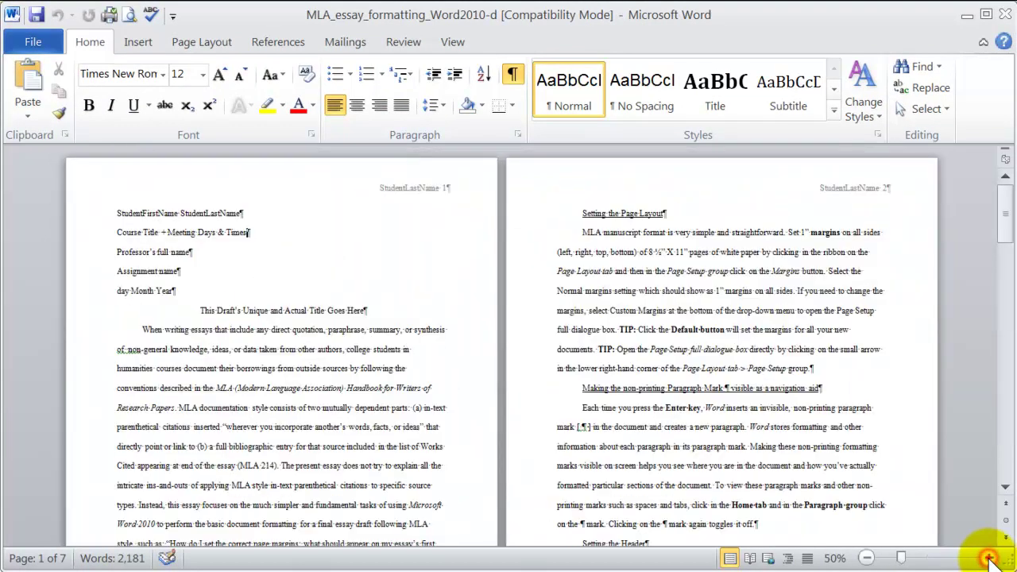
{"action": "left_click", "coordinate": [989, 558]}
{"action": "left_click", "coordinate": [989, 558]}
{"action": "left_click", "coordinate": [989, 558]}
{"action": "left_click", "coordinate": [989, 558]}
{"action": "left_click", "coordinate": [990, 558]}
{"action": "left_click", "coordinate": [990, 559]}
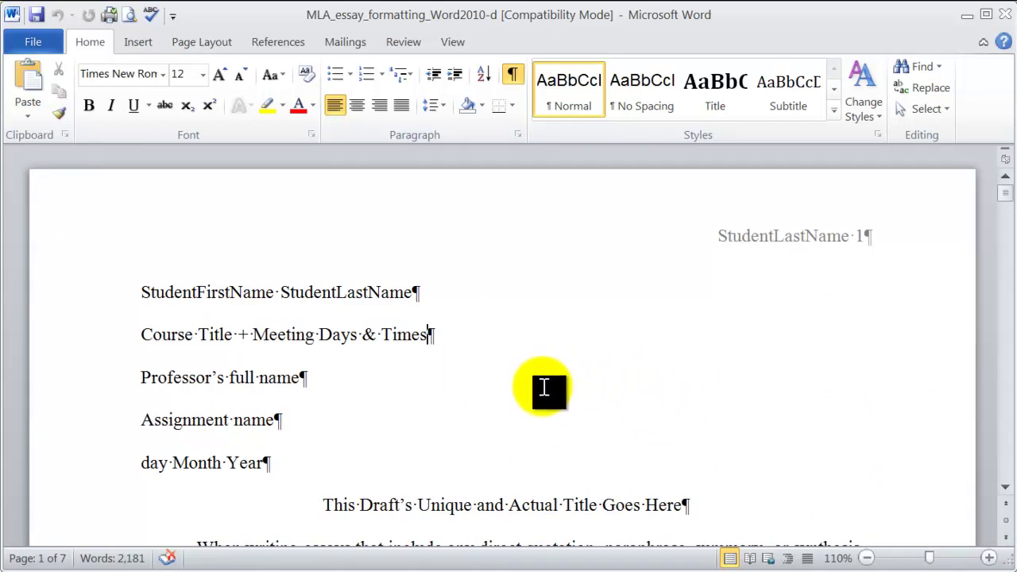
Open the first page's header, show the field code behind its page number, and switch the field back to the number.
{"action": "double_click", "coordinate": [491, 207]}
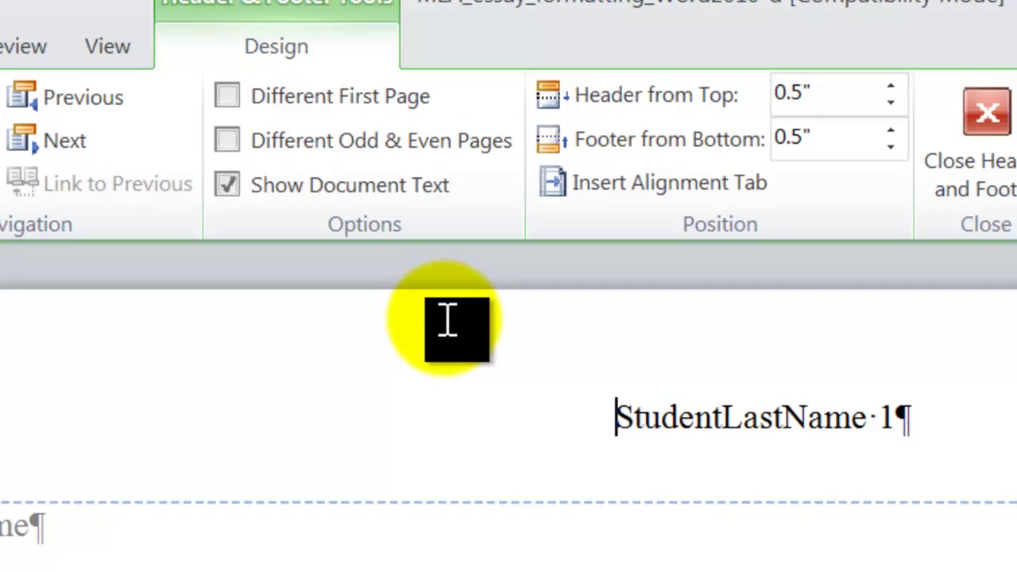
{"action": "key", "text": "Right"}
{"action": "key", "text": "Right"}
{"action": "key", "text": "Right"}
{"action": "key", "text": "Right"}
{"action": "key", "text": "Right"}
{"action": "key", "text": "Right"}
{"action": "key", "text": "Right"}
{"action": "key", "text": "Right"}
{"action": "key", "text": "Right"}
{"action": "key", "text": "Right"}
{"action": "key", "text": "Right"}
{"action": "key", "text": "Right"}
{"action": "key", "text": "Right"}
{"action": "key", "text": "Right"}
{"action": "key", "text": "Right"}
{"action": "key", "text": "Right"}
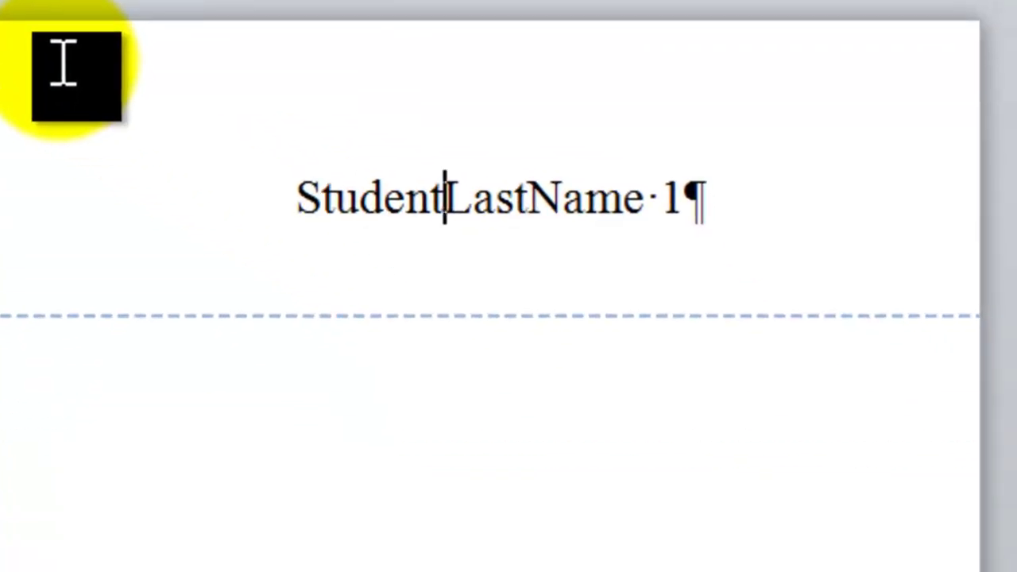
{"action": "key", "text": "shift+Right"}
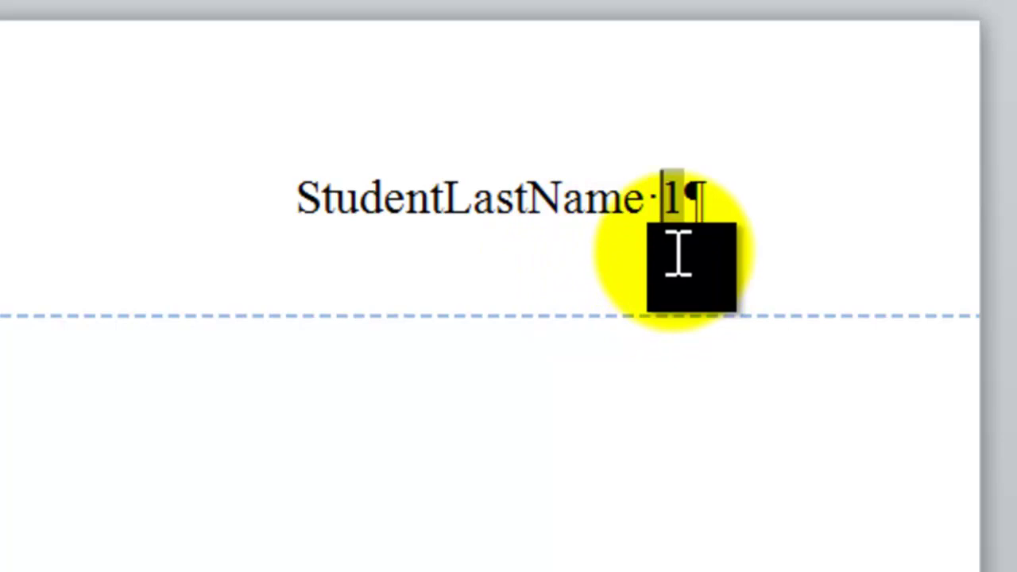
{"action": "right_click", "coordinate": [771, 129]}
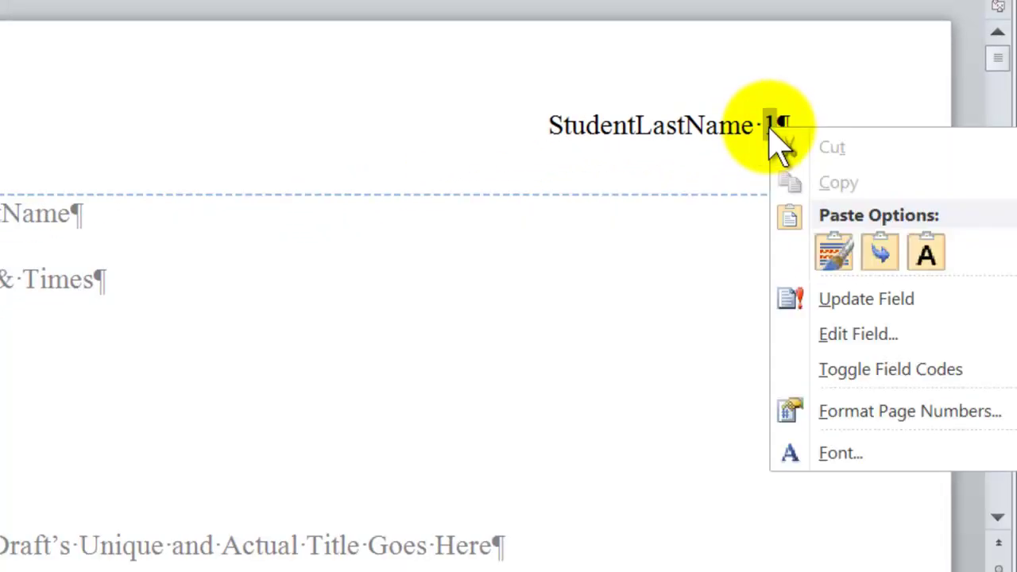
{"action": "left_click", "coordinate": [992, 373]}
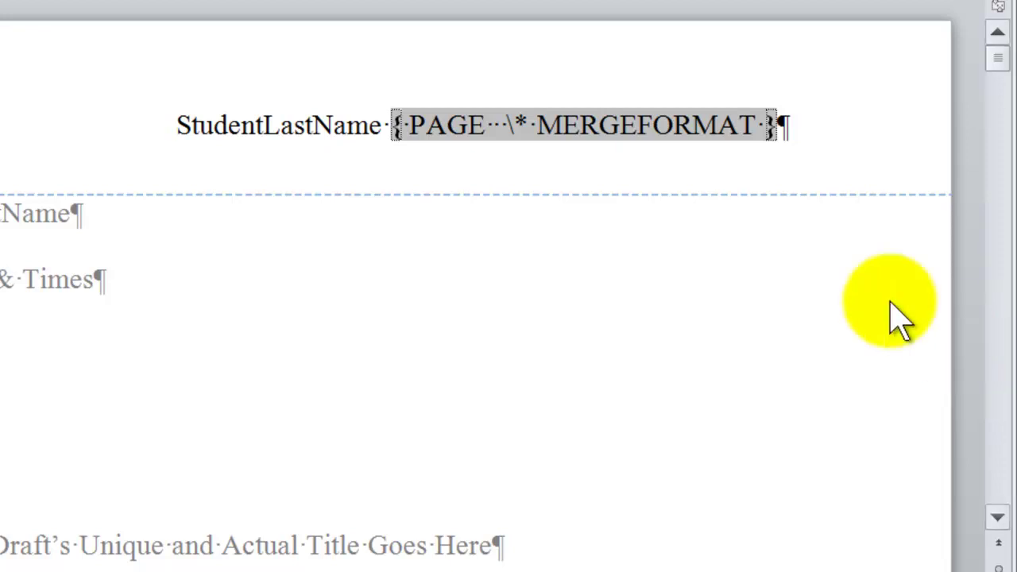
{"action": "right_click", "coordinate": [760, 135]}
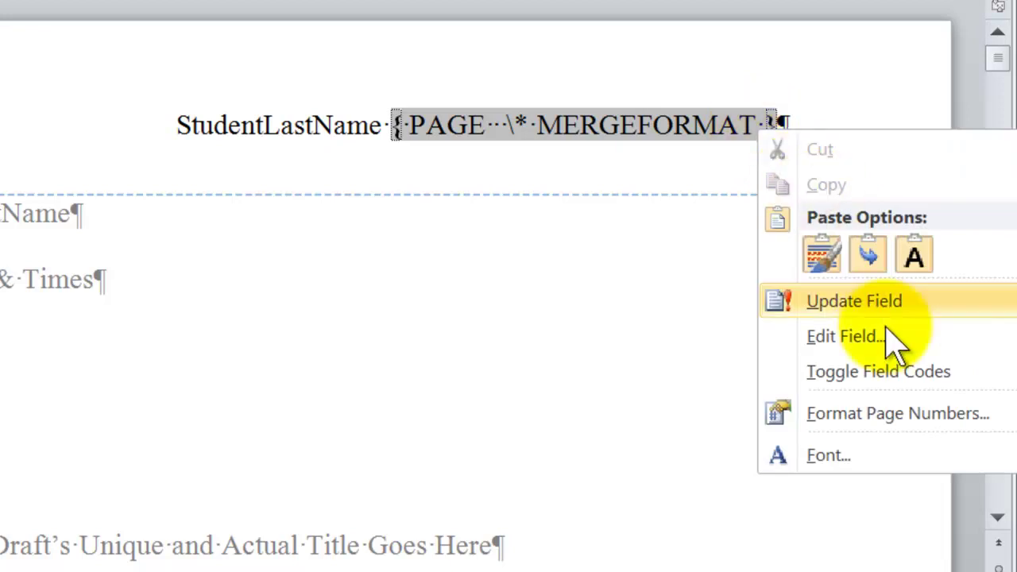
{"action": "left_click", "coordinate": [901, 373]}
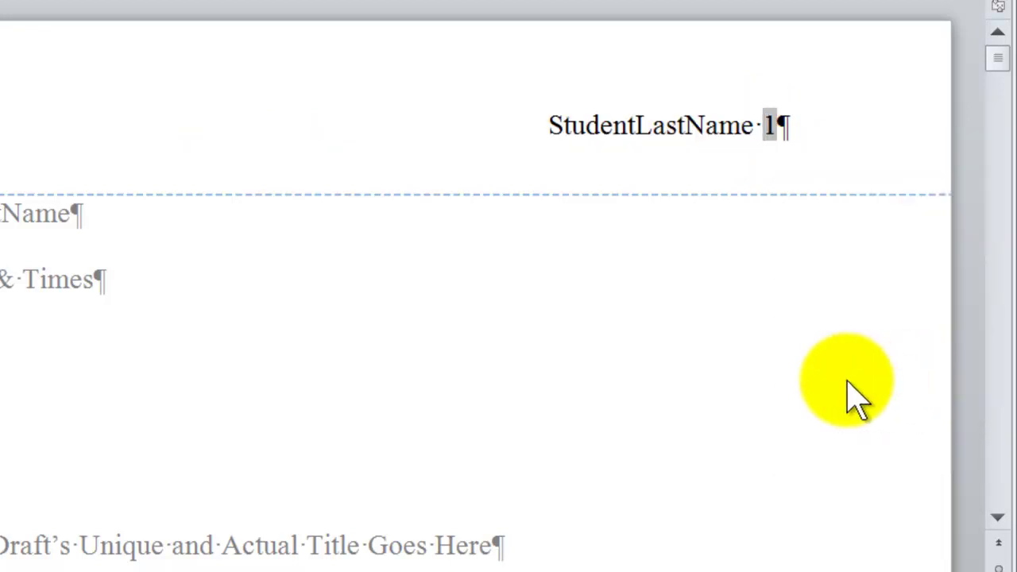
Delete the page number field and the last name placeholder from the header.
{"action": "key", "text": "shift+Right"}
{"action": "key", "text": "BackSpace"}
{"action": "key", "text": "BackSpace"}
{"action": "key", "text": "BackSpace"}
{"action": "key", "text": "BackSpace"}
{"action": "key", "text": "BackSpace"}
{"action": "key", "text": "BackSpace"}
{"action": "key", "text": "BackSpace"}
{"action": "key", "text": "BackSpace"}
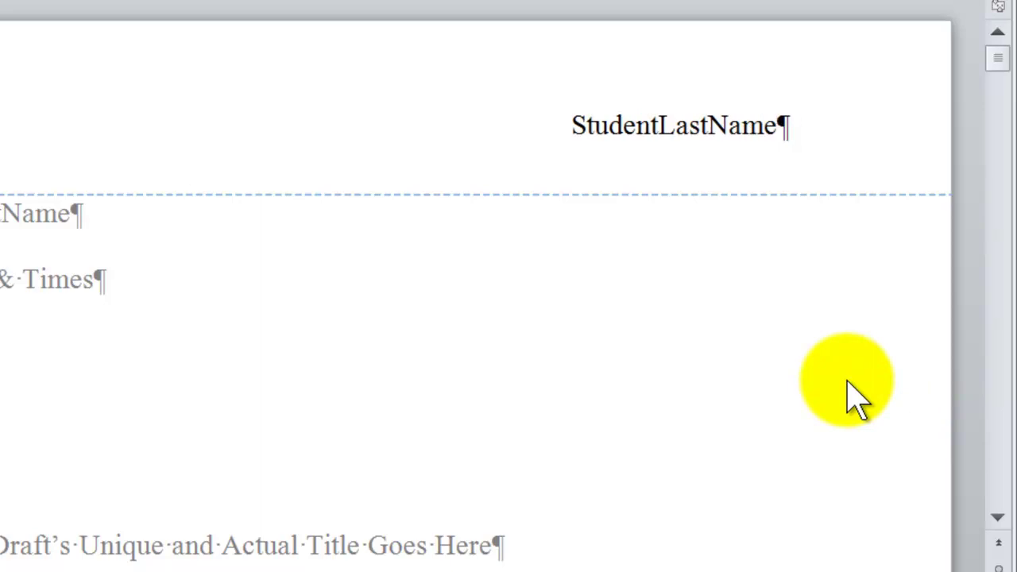
{"action": "key", "text": "BackSpace"}
{"action": "key", "text": "BackSpace"}
{"action": "key", "text": "BackSpace"}
{"action": "key", "text": "BackSpace"}
{"action": "key", "text": "BackSpace"}
{"action": "key", "text": "BackSpace"}
{"action": "key", "text": "BackSpace"}
{"action": "key", "text": "BackSpace"}
{"action": "key", "text": "BackSpace"}
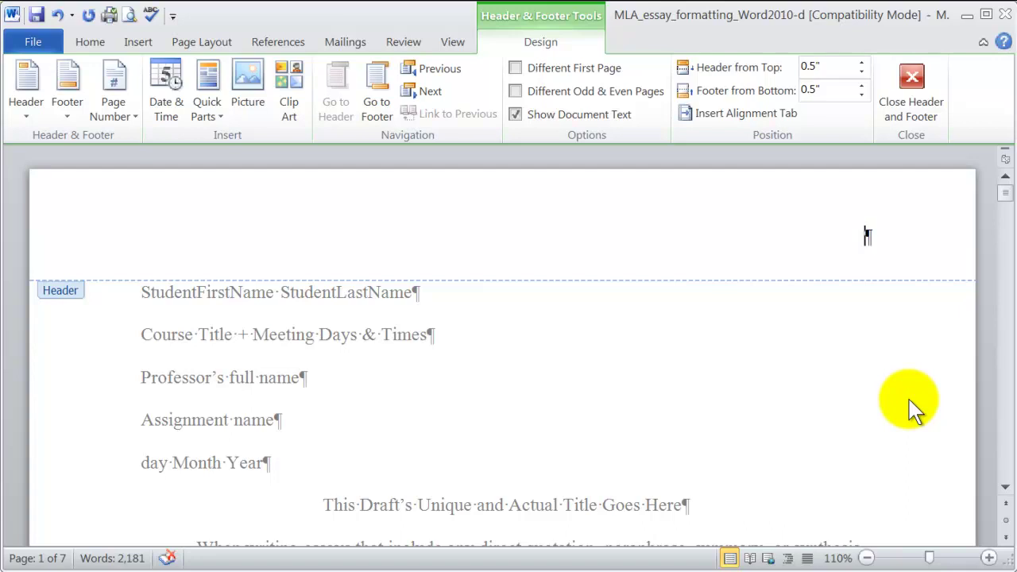
Try a manually entered 1 in the header, check it on pages 2 and 3, and delete it.
{"action": "type", "text": "1"}
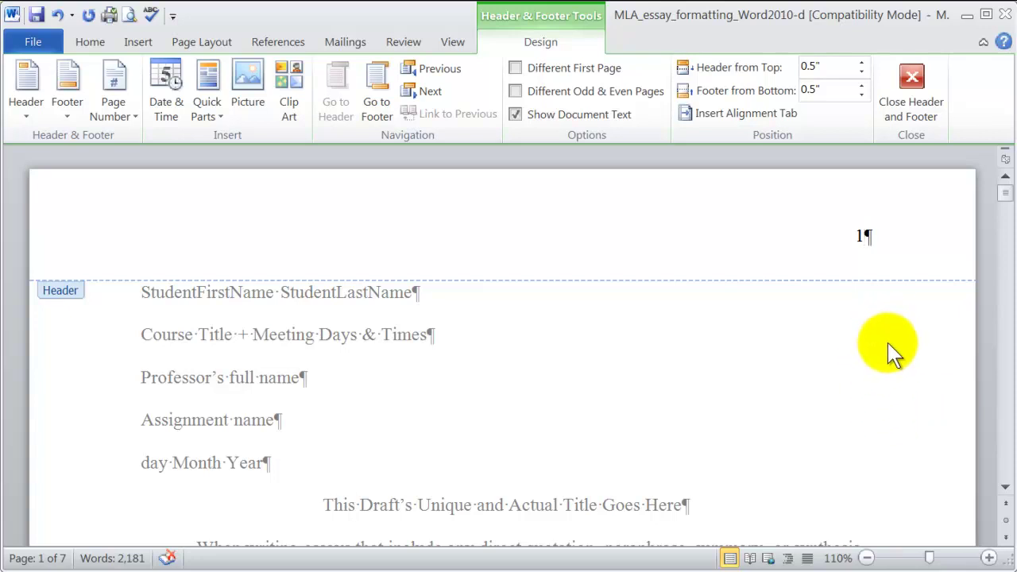
{"action": "scroll", "coordinate": [891, 362], "scroll_direction": "down", "scroll_amount": 3}
{"action": "scroll", "coordinate": [892, 361], "scroll_direction": "down", "scroll_amount": 18}
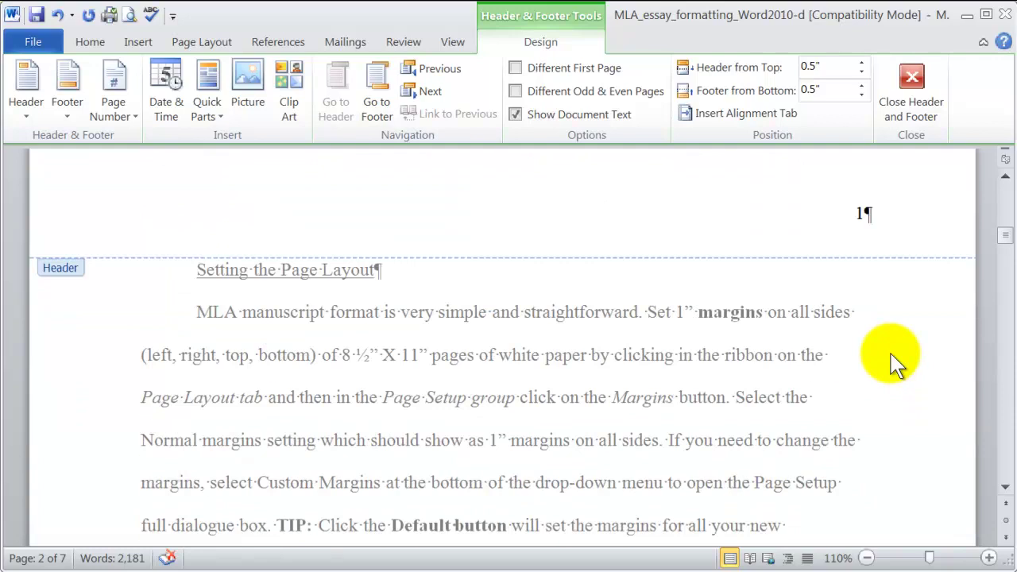
{"action": "scroll", "coordinate": [891, 362], "scroll_direction": "down", "scroll_amount": 17}
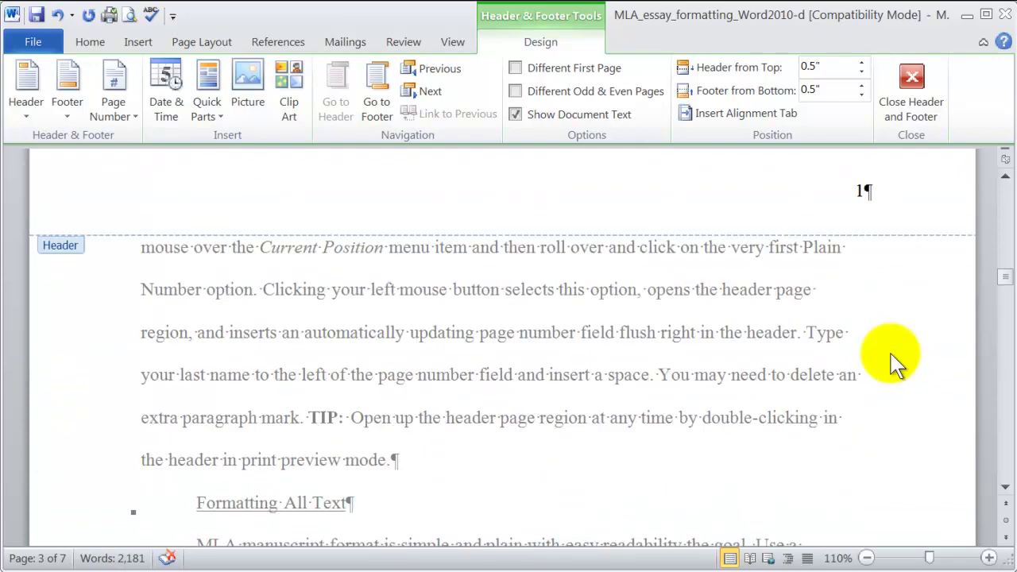
{"action": "scroll", "coordinate": [858, 373], "scroll_direction": "up", "scroll_amount": 20}
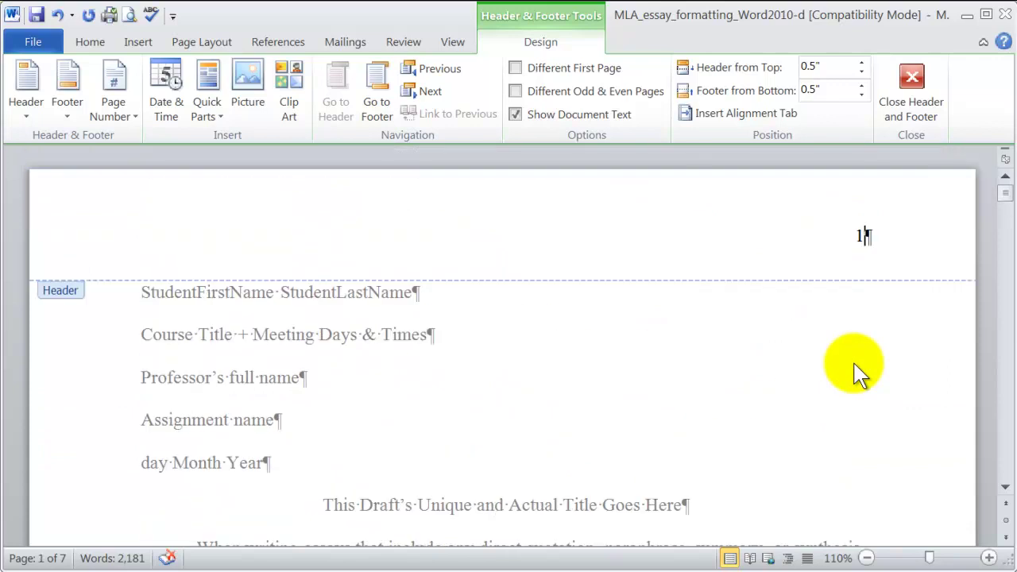
{"action": "key", "text": "BackSpace"}
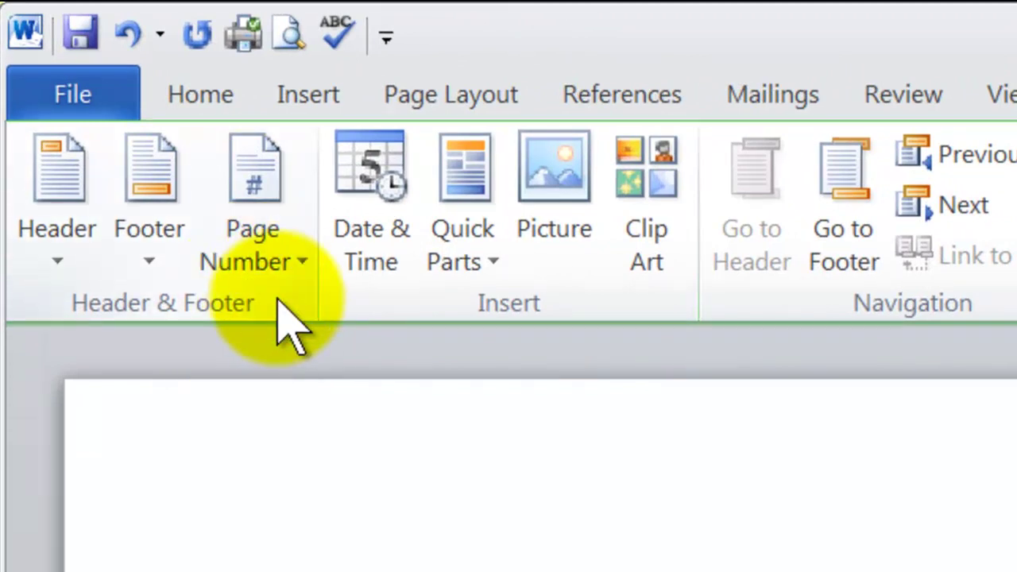
Insert an automatic page number at the current position in the header using the first Plain Number style.
{"action": "left_click", "coordinate": [300, 263]}
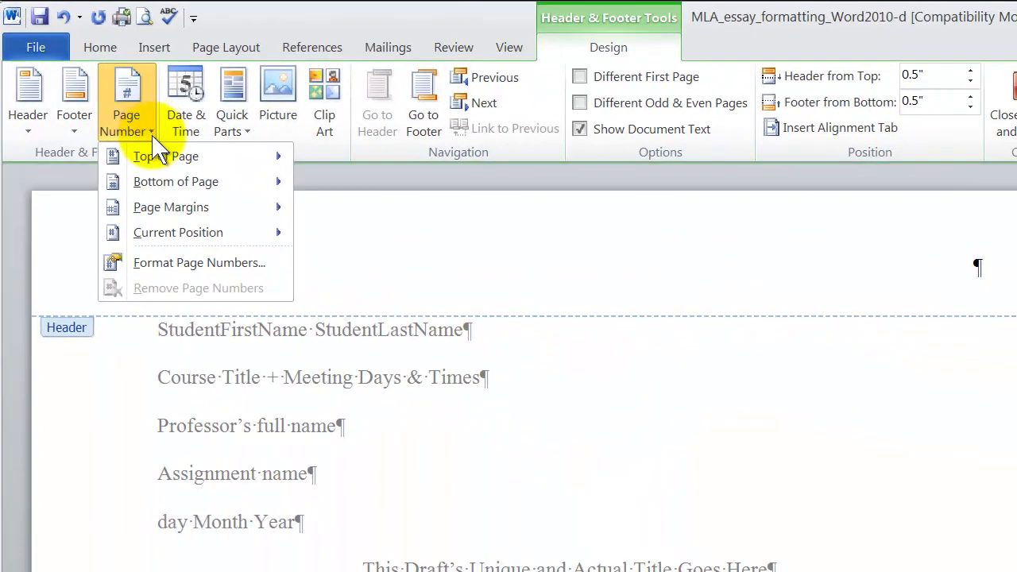
{"action": "mouse_move", "coordinate": [158, 235]}
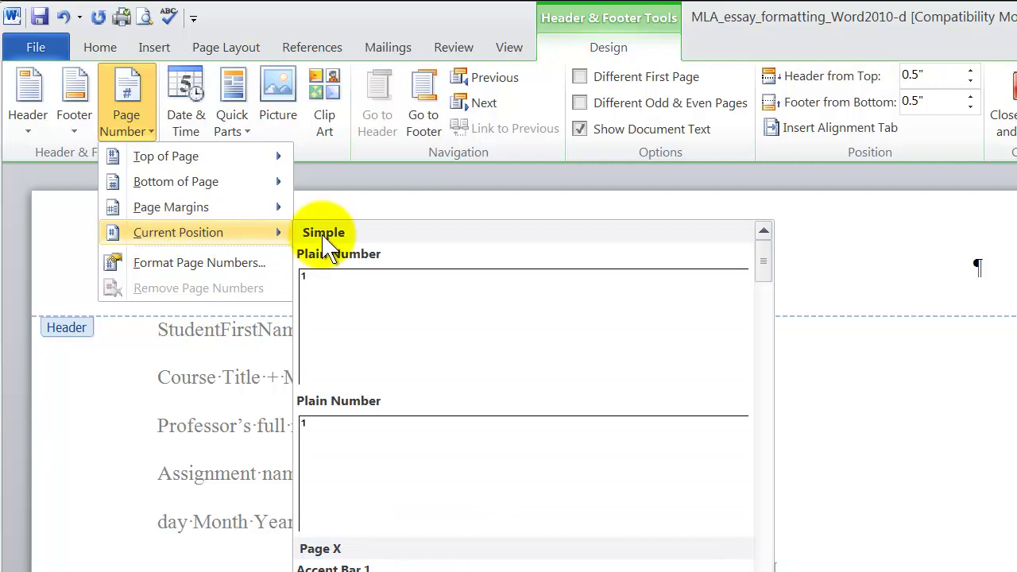
{"action": "left_click", "coordinate": [374, 287]}
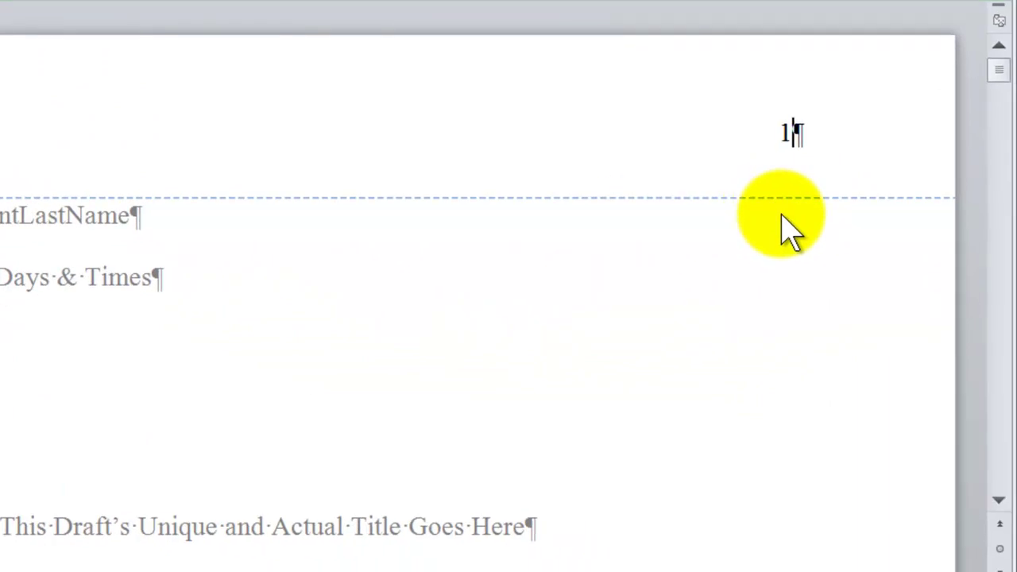
Show the field code of the inserted header page number and switch it back to the number.
{"action": "key", "text": "ctrl+a"}
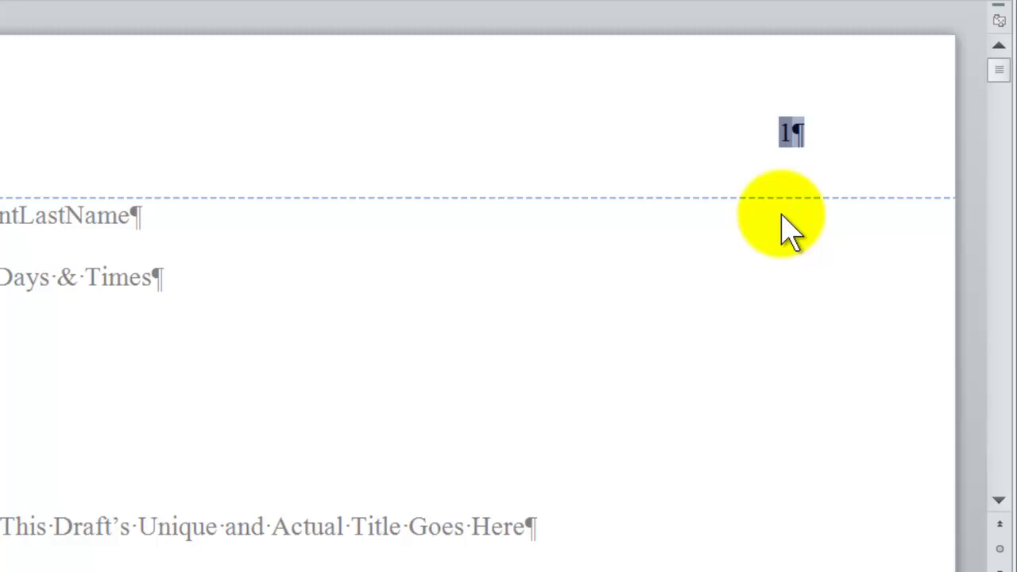
{"action": "right_click", "coordinate": [788, 135]}
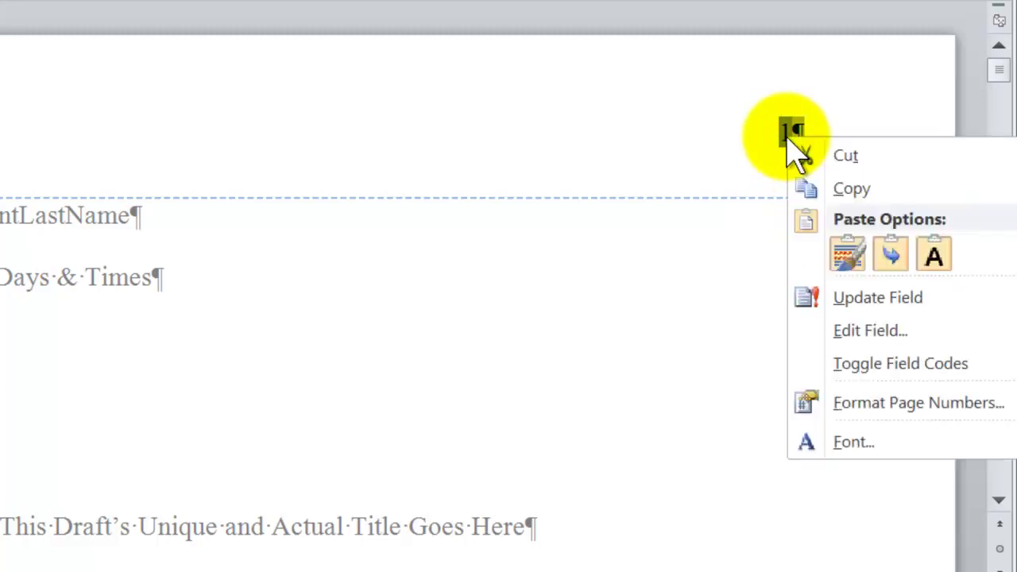
{"action": "left_click", "coordinate": [903, 364]}
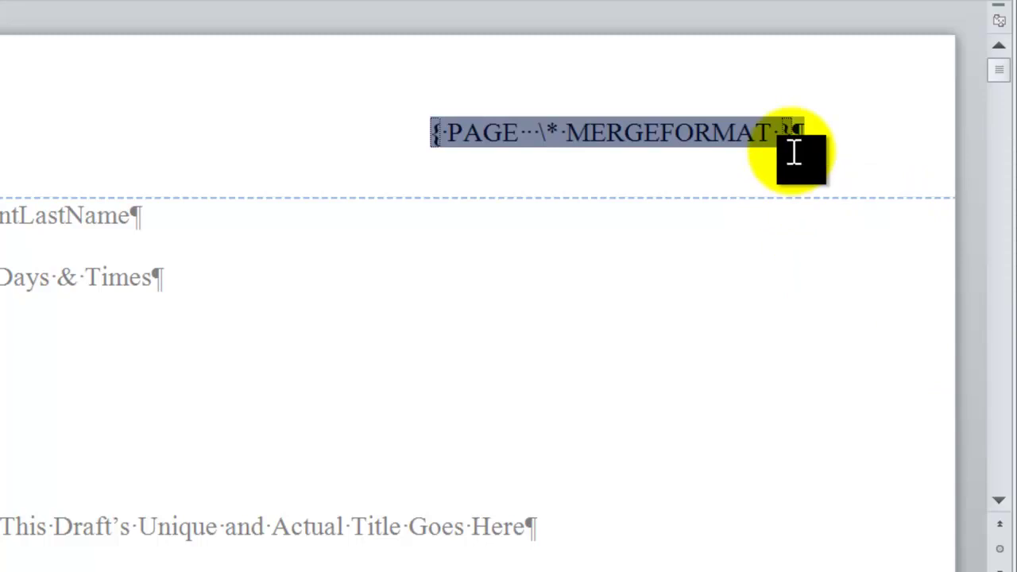
{"action": "right_click", "coordinate": [790, 154]}
{"action": "left_click", "coordinate": [882, 368]}
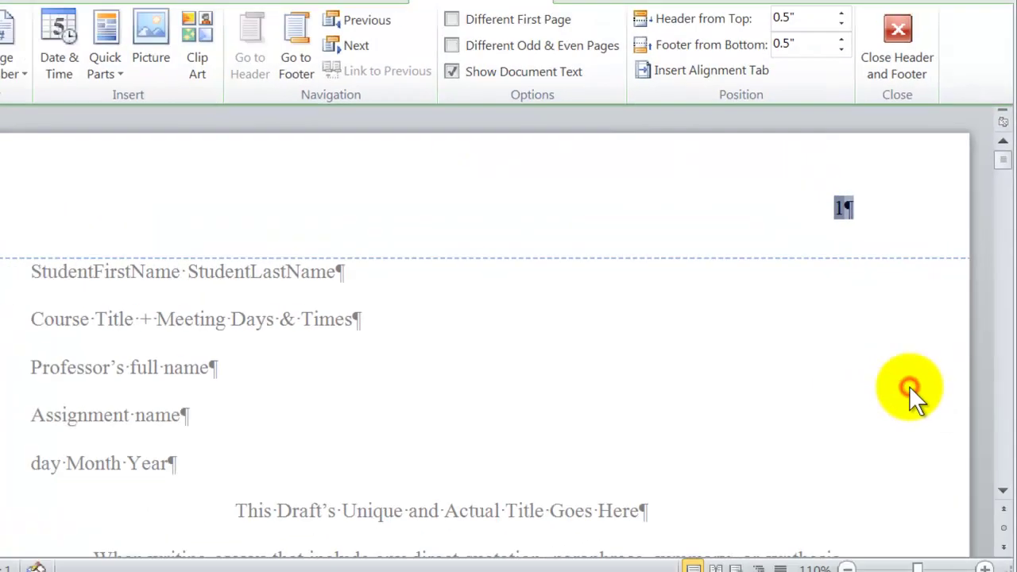
Check the header numbering on pages 2 and 3, and enter the student's last name and a space before the page number.
{"action": "left_click", "coordinate": [835, 210]}
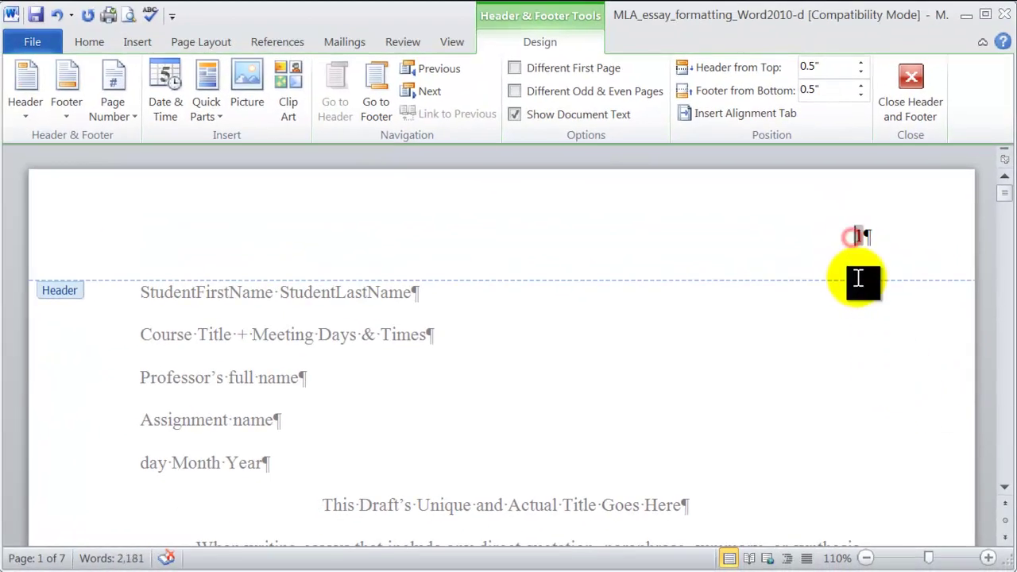
{"action": "scroll", "coordinate": [894, 385], "scroll_direction": "down", "scroll_amount": 10}
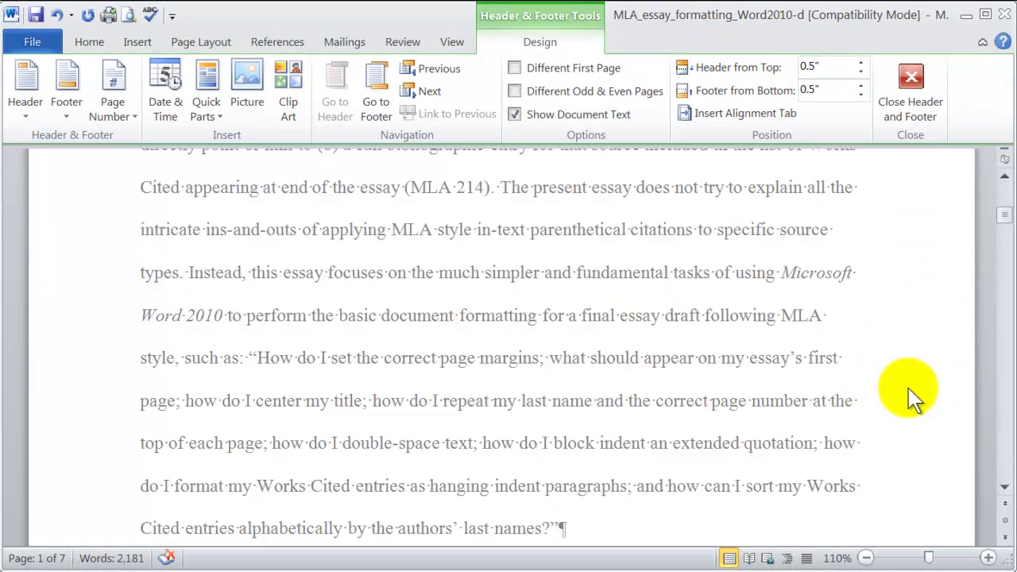
{"action": "scroll", "coordinate": [909, 395], "scroll_direction": "down", "scroll_amount": 4}
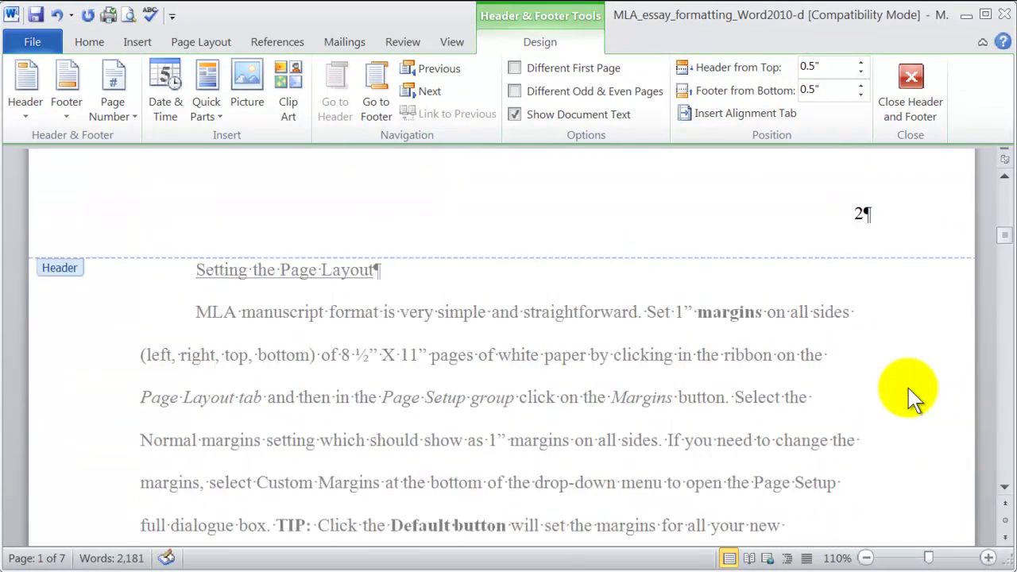
{"action": "scroll", "coordinate": [909, 395], "scroll_direction": "down", "scroll_amount": 15}
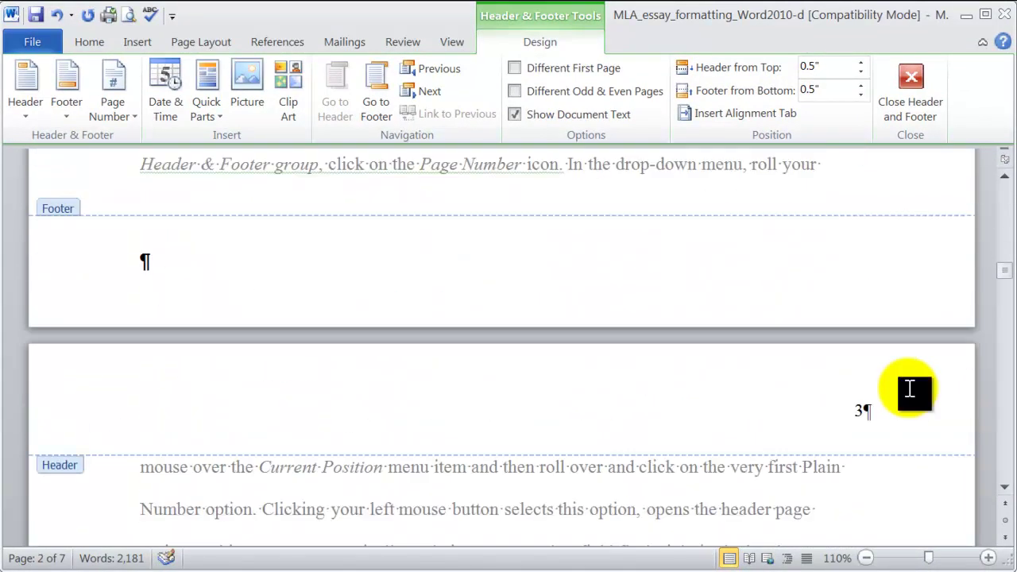
{"action": "scroll", "coordinate": [909, 395], "scroll_direction": "up", "scroll_amount": 10}
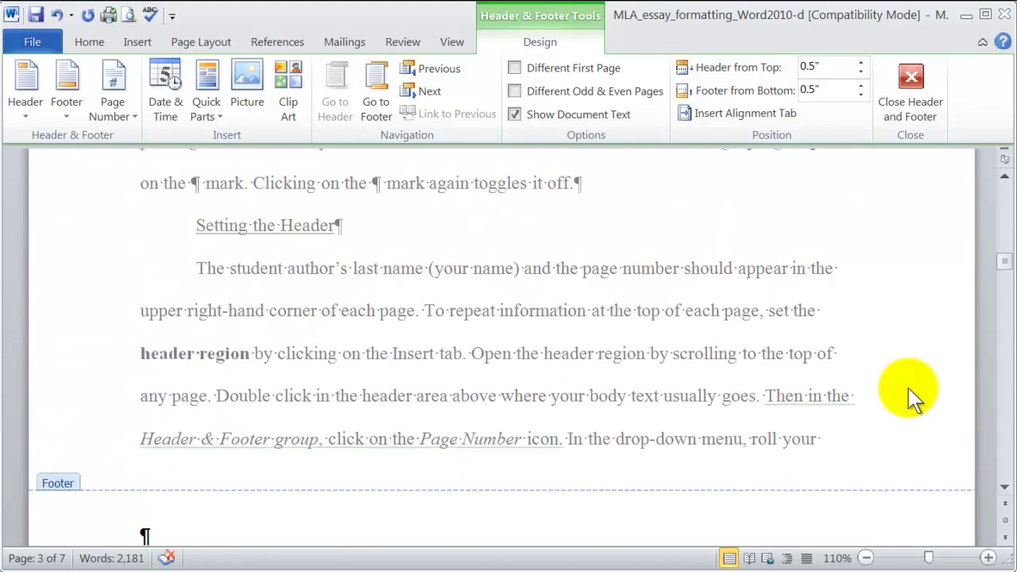
{"action": "scroll", "coordinate": [910, 395], "scroll_direction": "up", "scroll_amount": 8}
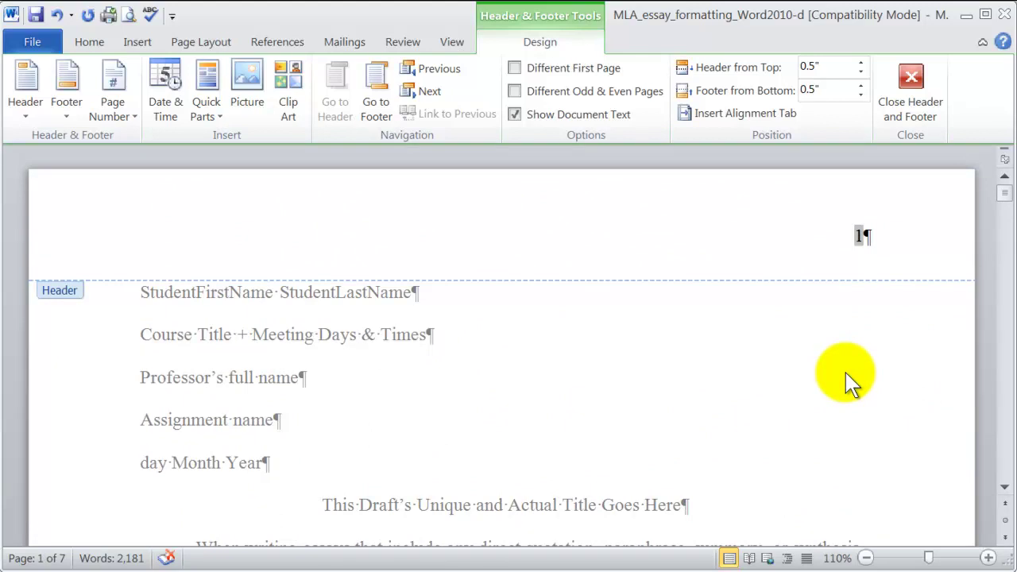
{"action": "type", "text": "Smith"}
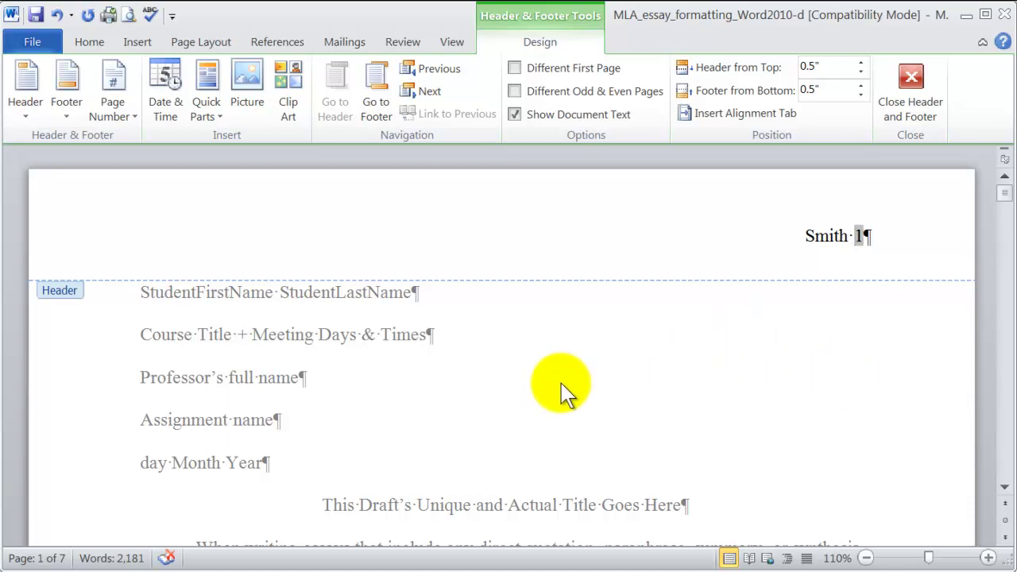
{"action": "double_click", "coordinate": [489, 408]}
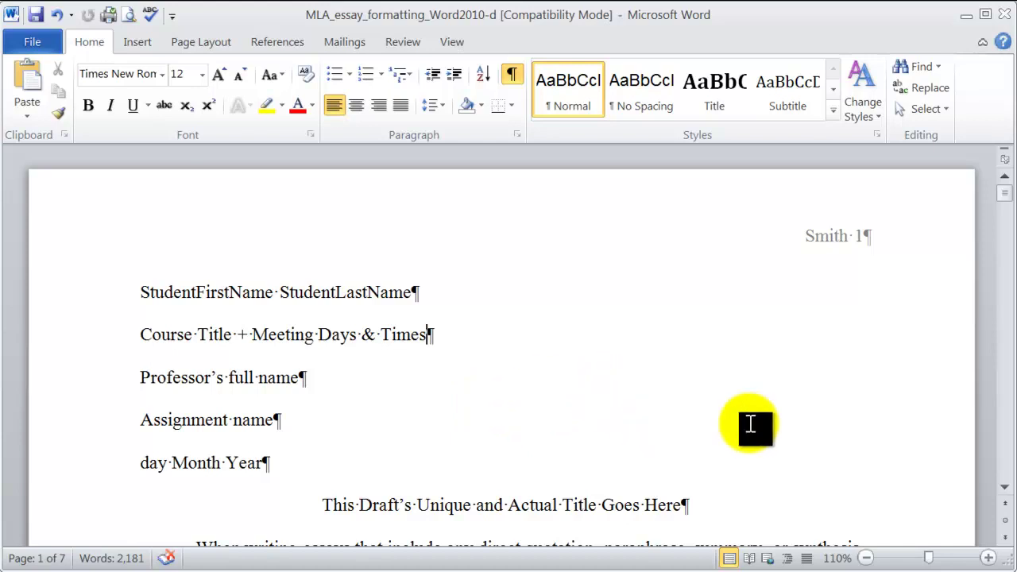
Check the last name and page number in the headers of pages 2 and 3.
{"action": "left_click", "coordinate": [831, 310]}
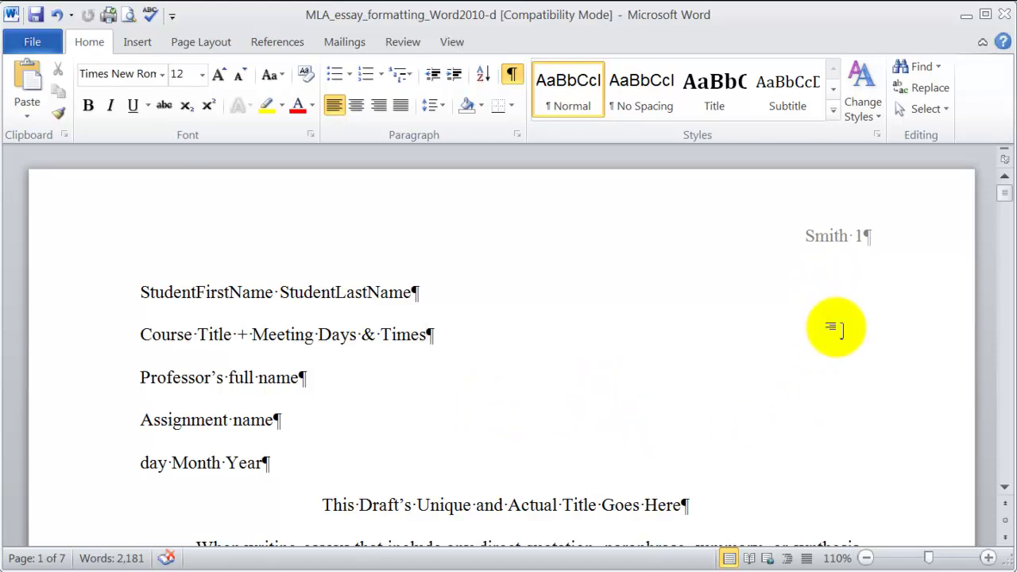
{"action": "scroll", "coordinate": [834, 327], "scroll_direction": "down", "scroll_amount": 15}
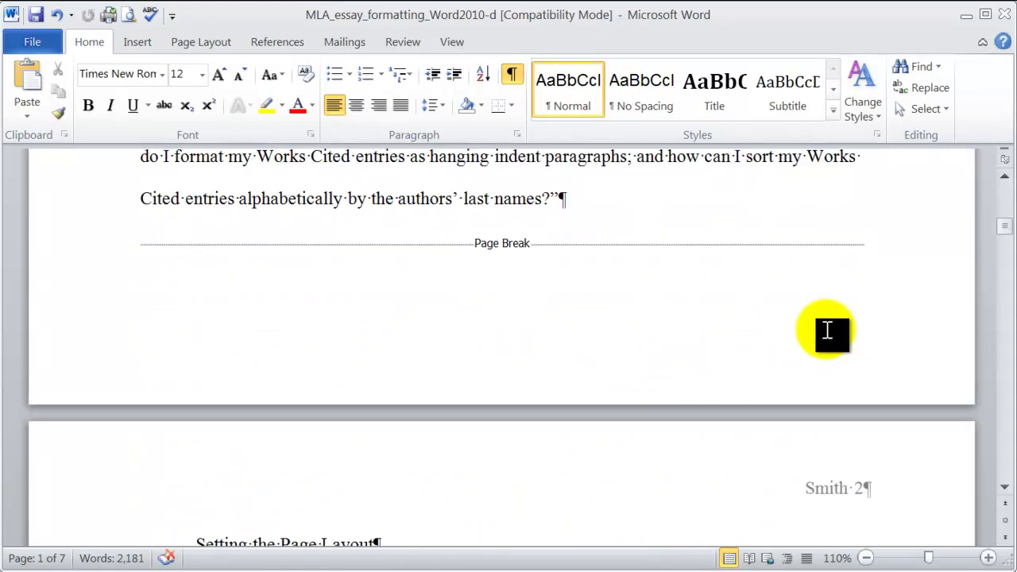
{"action": "scroll", "coordinate": [831, 409], "scroll_direction": "down", "scroll_amount": 15}
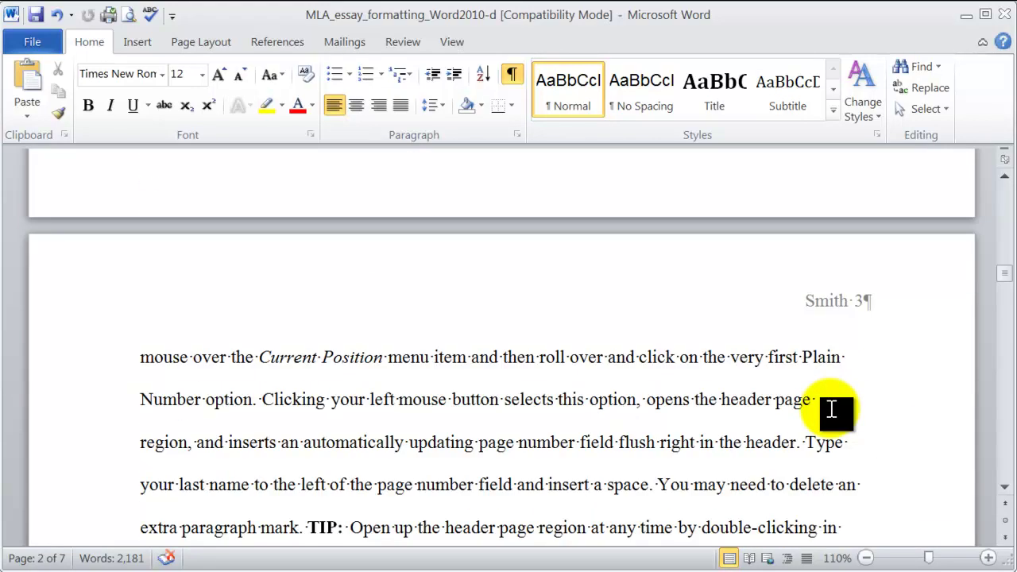
{"action": "scroll", "coordinate": [831, 409], "scroll_direction": "up", "scroll_amount": 20}
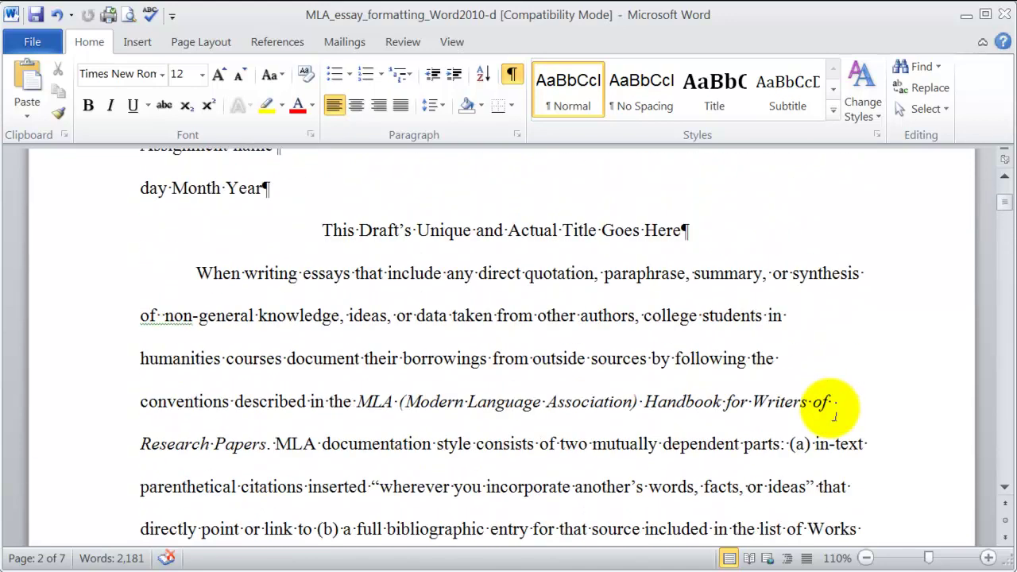